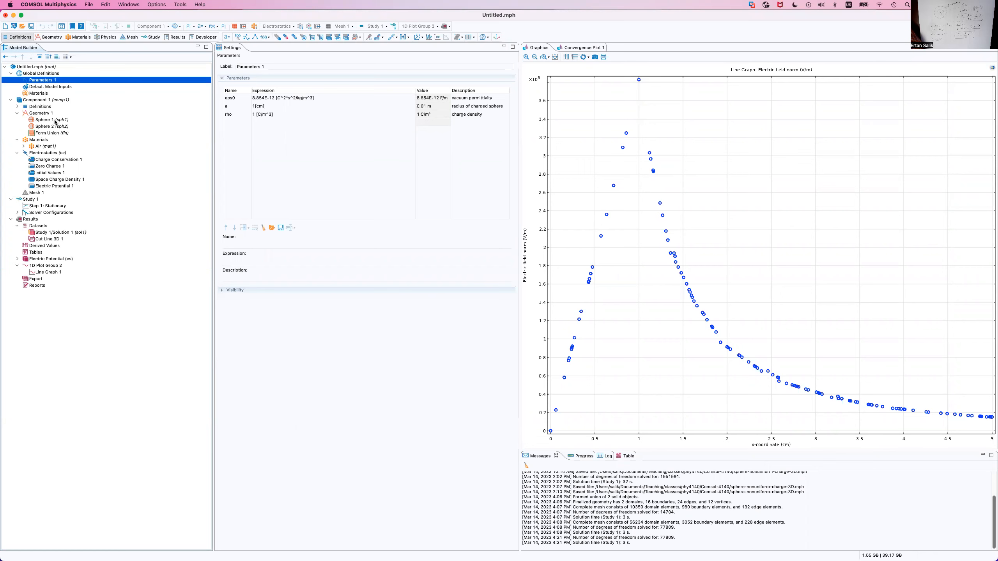
Review the geometry settings of both spheres and the space charge density assigned to the inner sphere
left_click(57, 121)
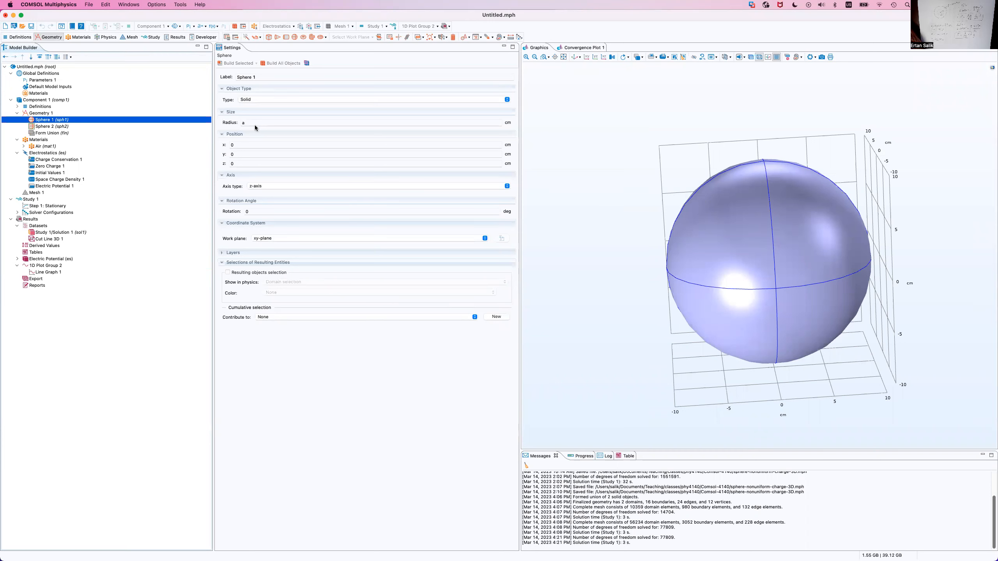
left_click(76, 128)
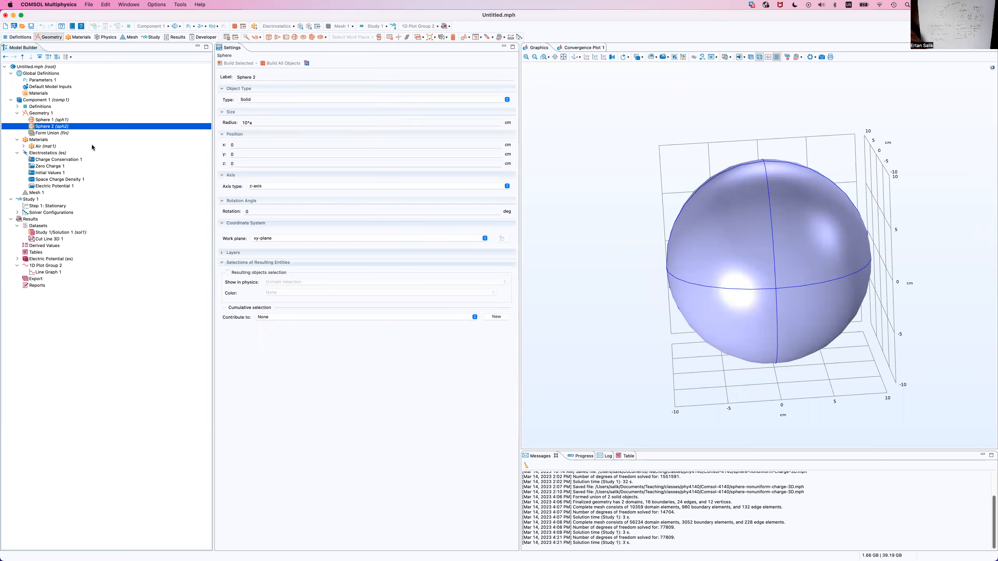
left_click(61, 180)
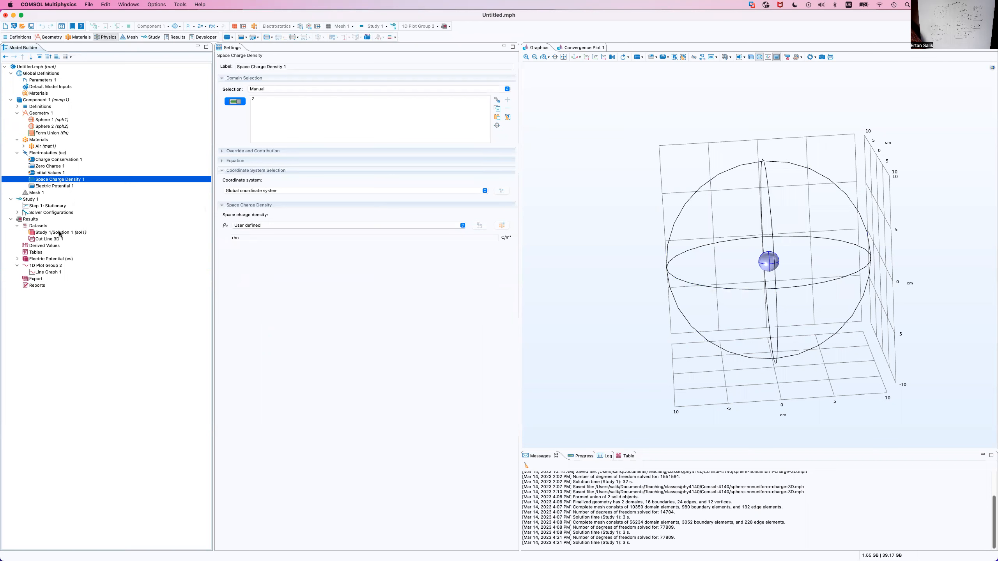
Examine the electric potential multislice plot from several angles and review the electric field line graph's settings
left_click(58, 259)
left_click_drag(721, 250, 746, 223)
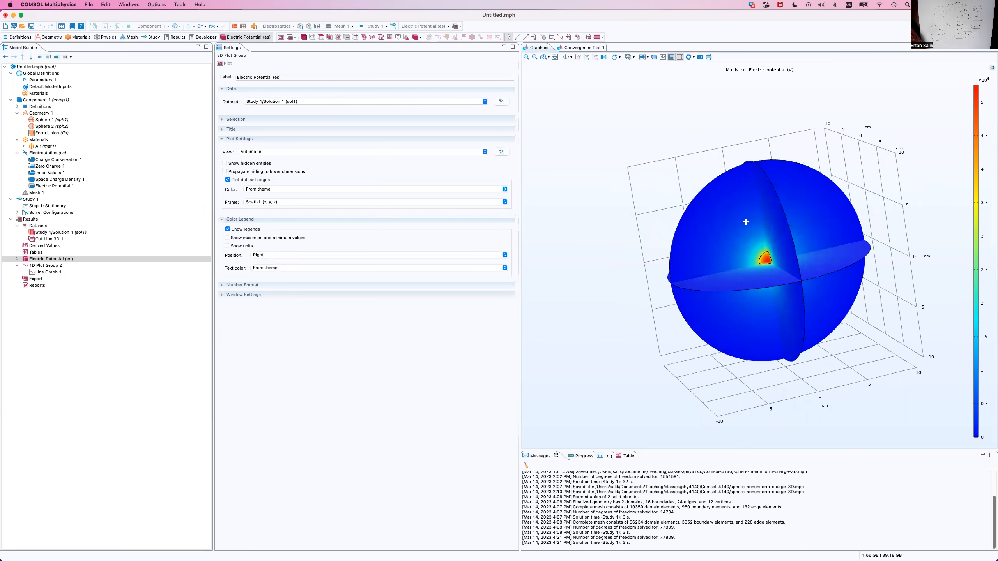
left_click_drag(746, 222, 754, 223)
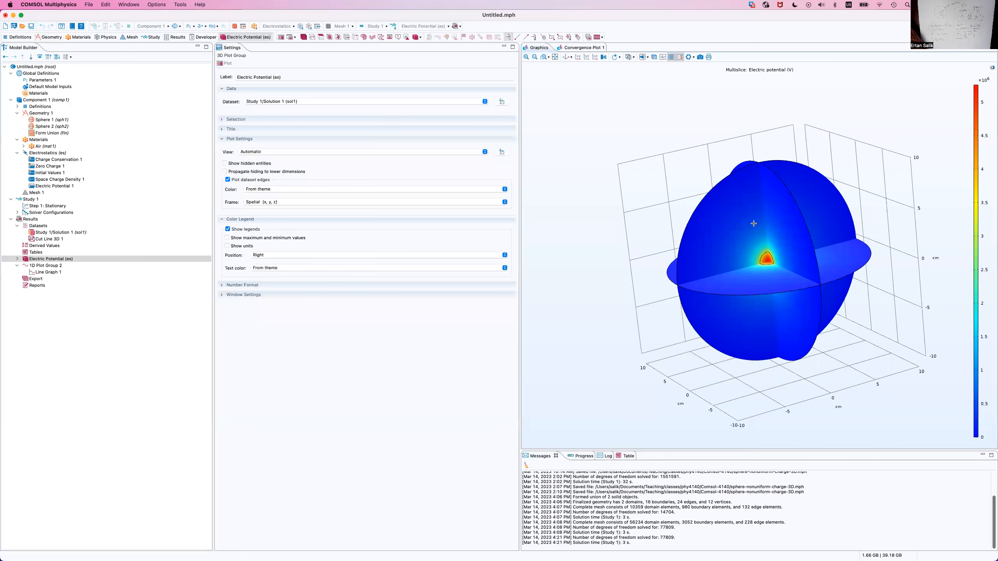
left_click_drag(754, 224, 736, 220)
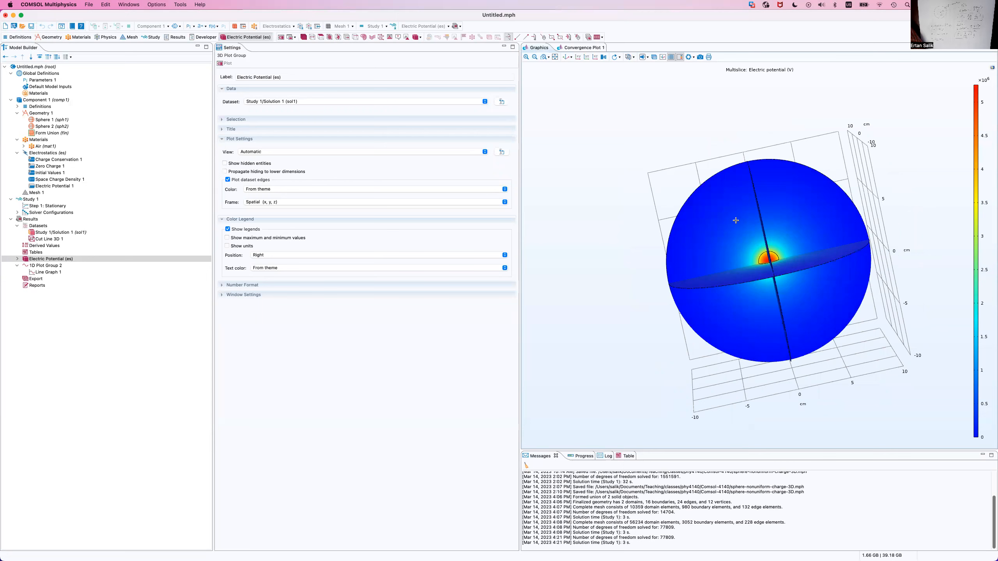
left_click(46, 266)
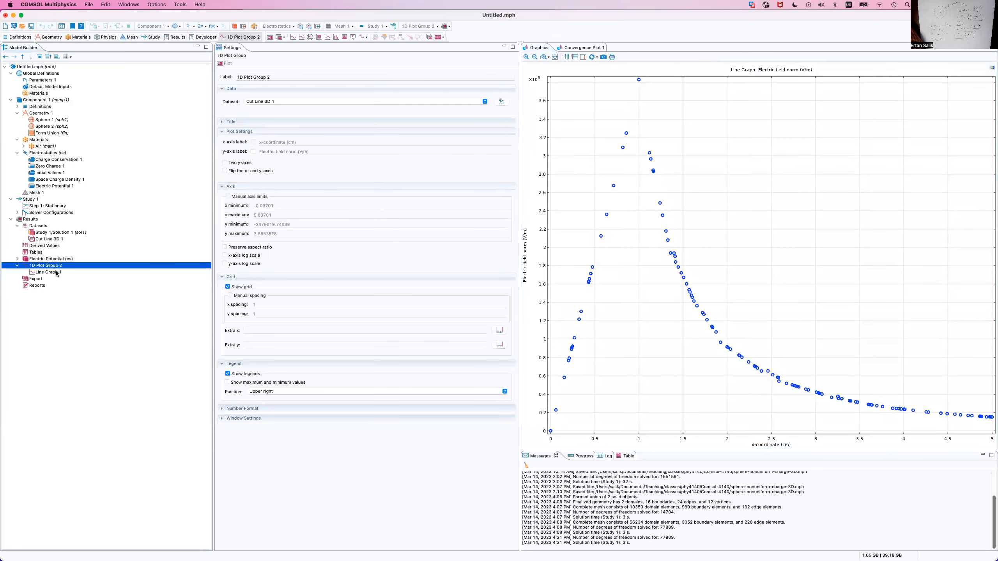
left_click(50, 273)
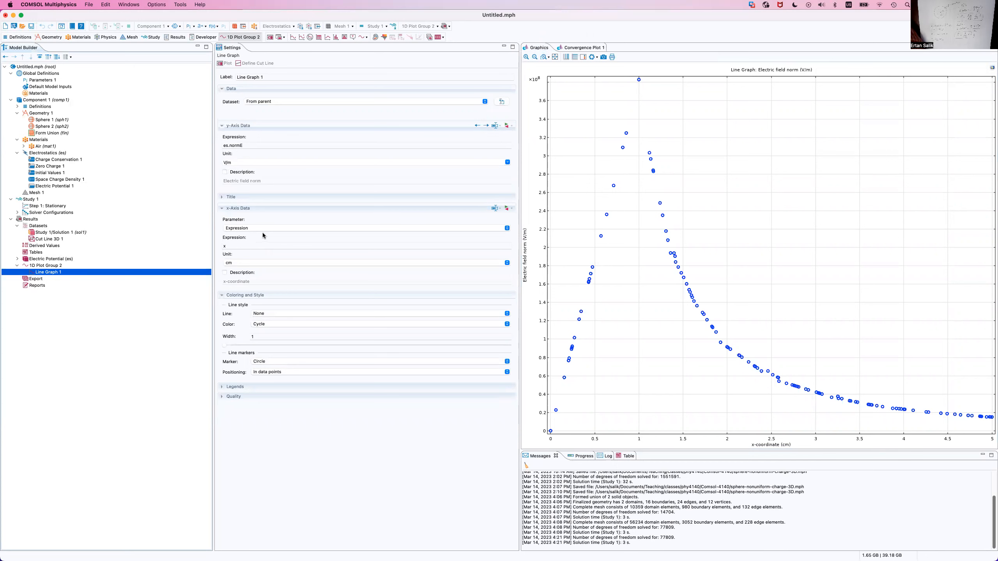
Give 1D Plot Group 2 the custom x-axis label "Distance from the center (cm)"
left_click(74, 266)
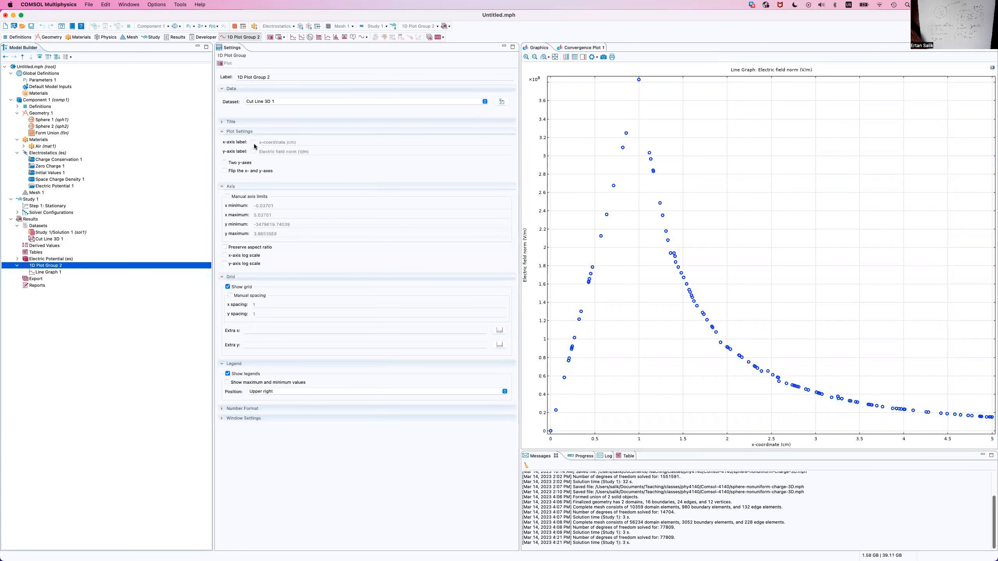
left_click(254, 142)
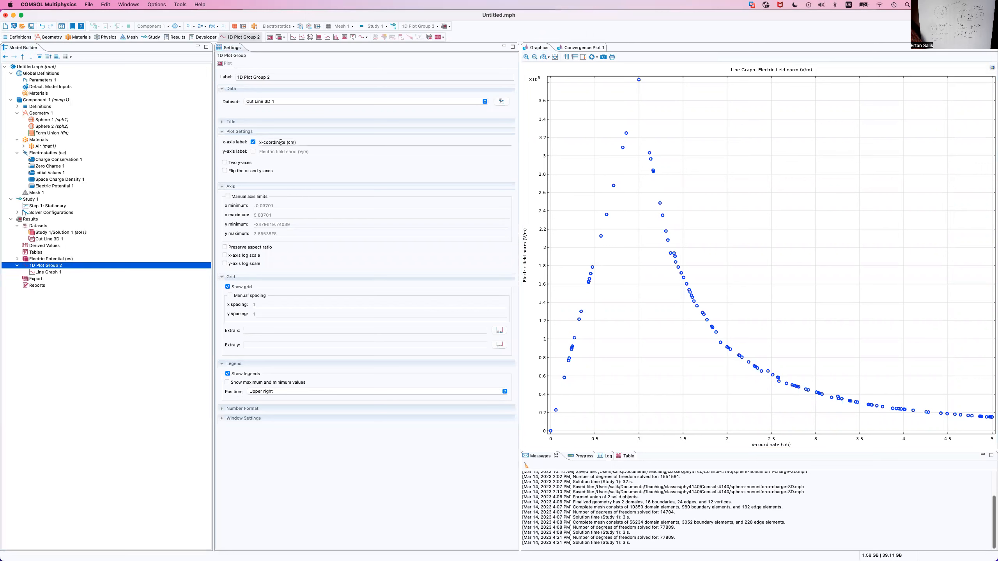
left_click_drag(303, 143, 250, 146)
type("Dsitance")
key("BackSpace")
key("BackSpace")
key("BackSpace")
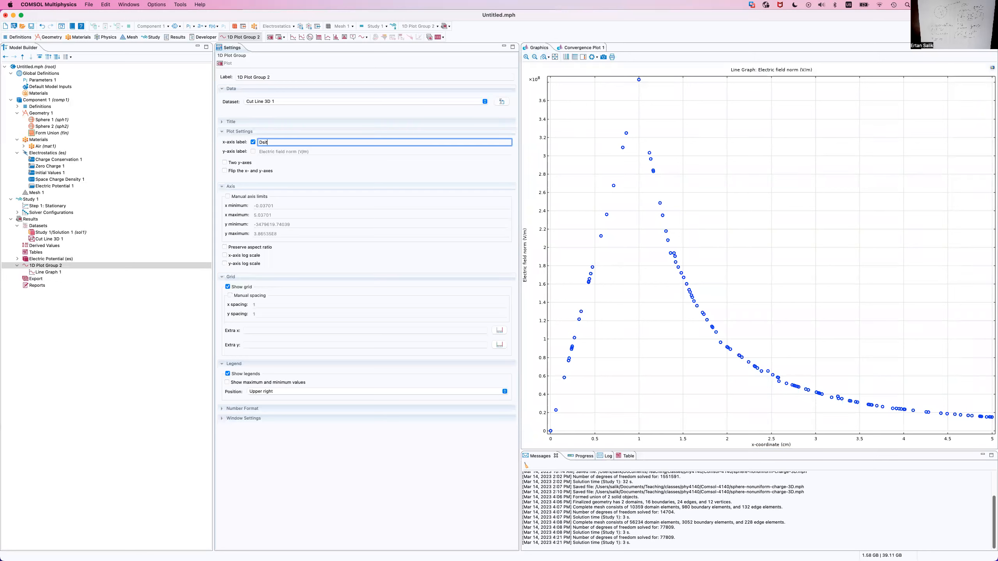
type("istance from the cewne")
key("BackSpace")
key("BackSpace")
key("BackSpace")
type("nter (cm)")
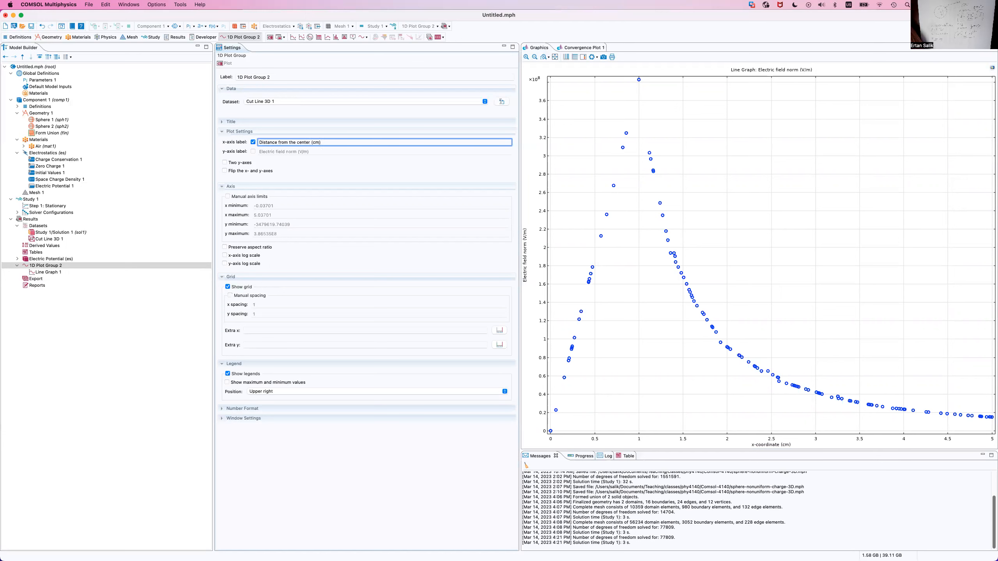
Enable the custom y-axis label for the plot group, keeping the text "Electric field norm (V/m)"
left_click(253, 152)
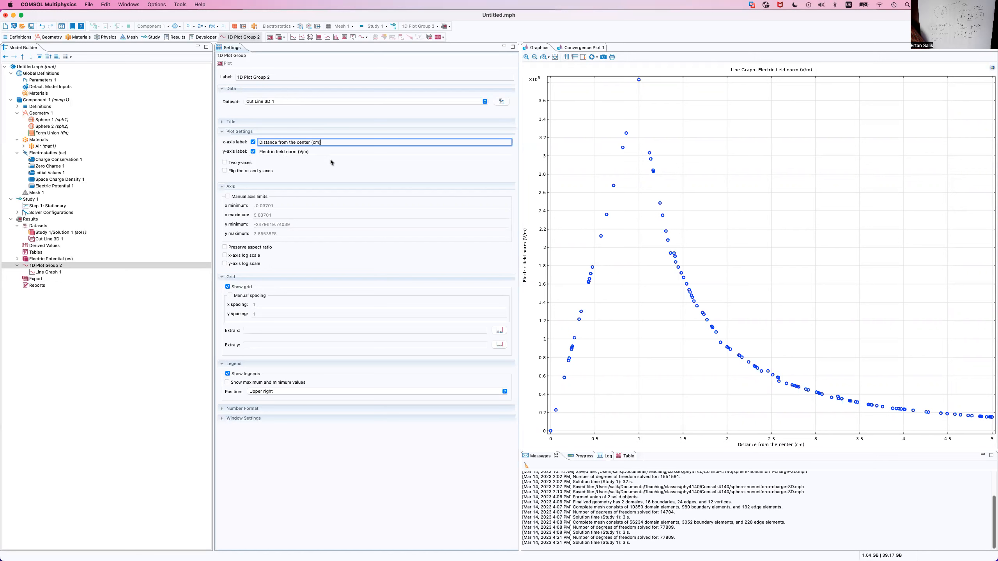
double_click(291, 153)
left_click(319, 152)
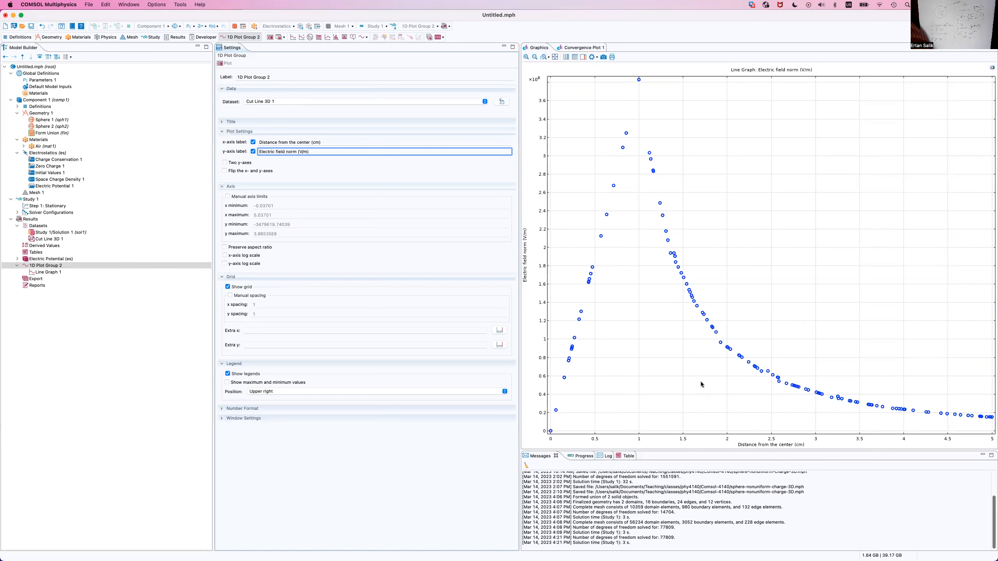
Rename 1D Plot Group 2 as "Electric Field"
left_click(64, 266)
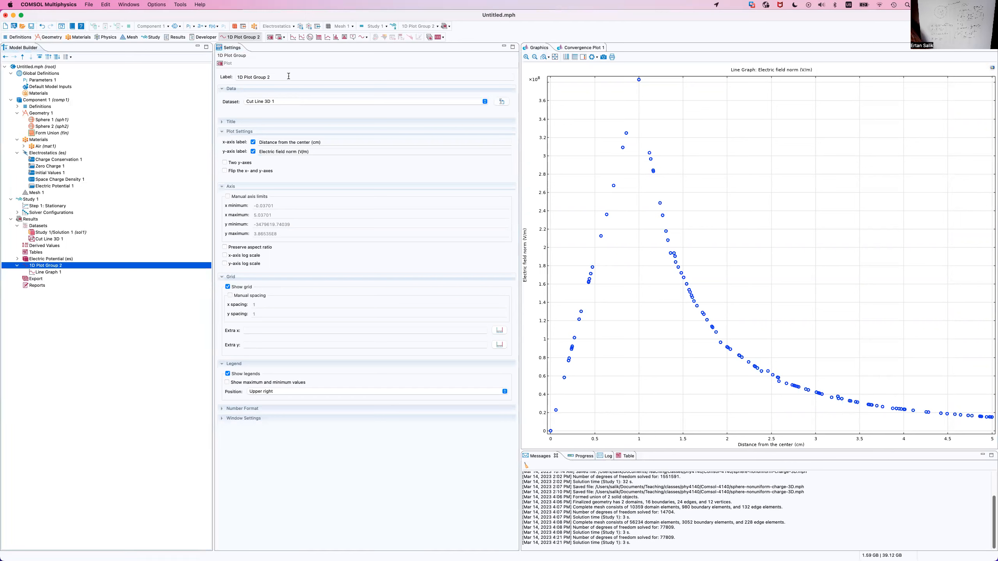
left_click_drag(287, 78, 220, 80)
key("super+a")
type("El")
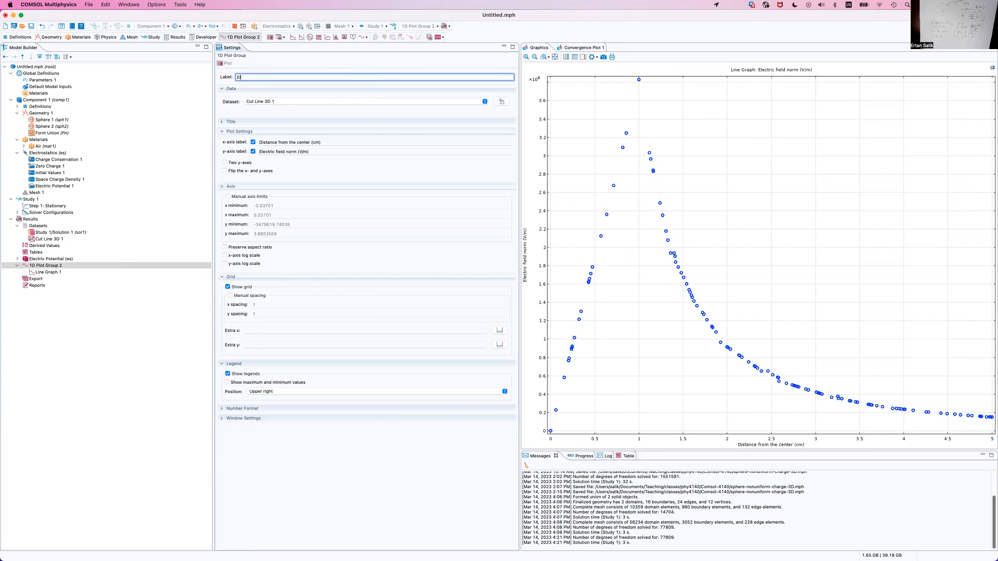
type("ectric Field")
Rename Line Graph 1 as "Comsol result"
left_click(61, 272)
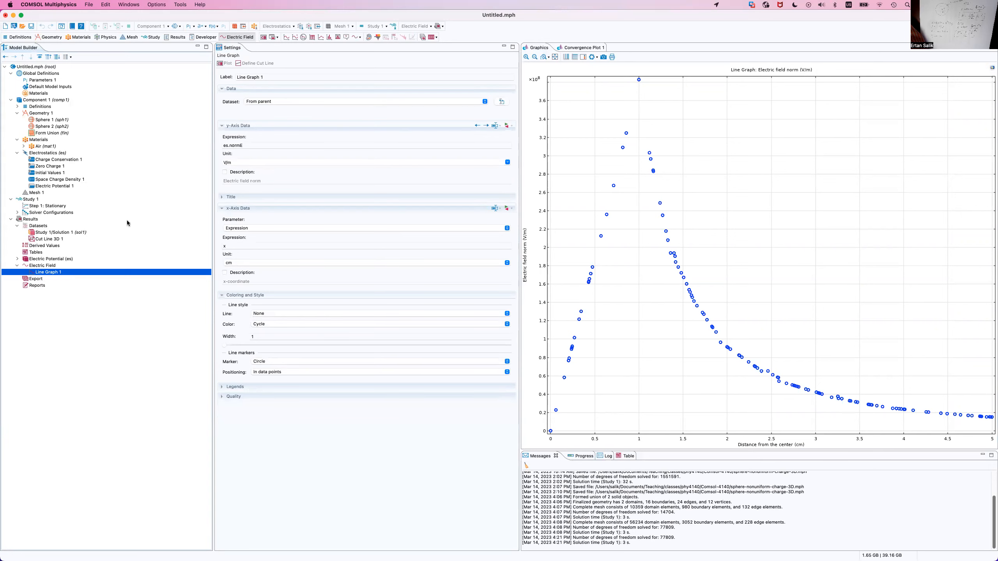
triple_click(237, 78)
type("L")
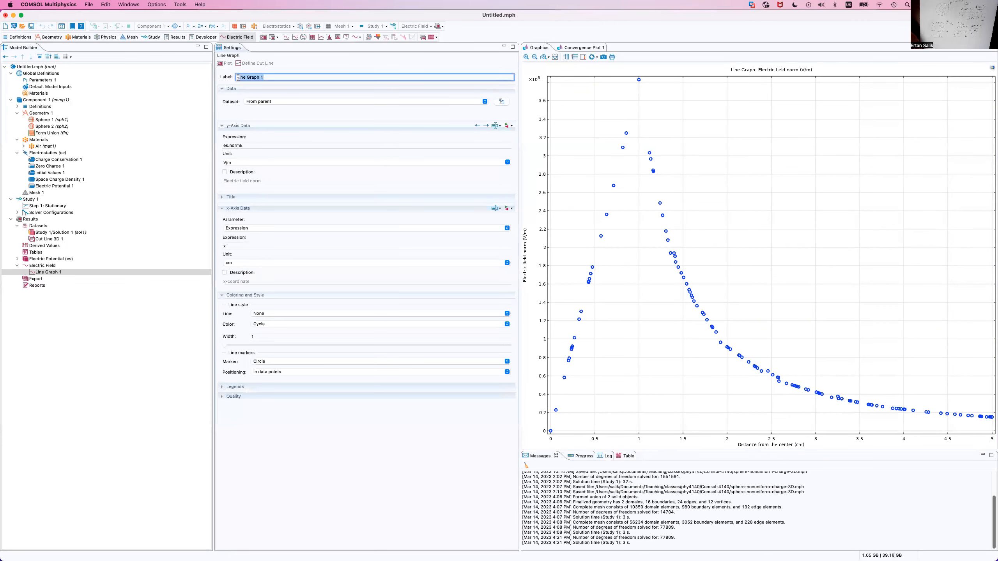
type("Comsol result")
Add a second line graph to the Electric Field plot group and label it "Analytical inside"
left_click(75, 265)
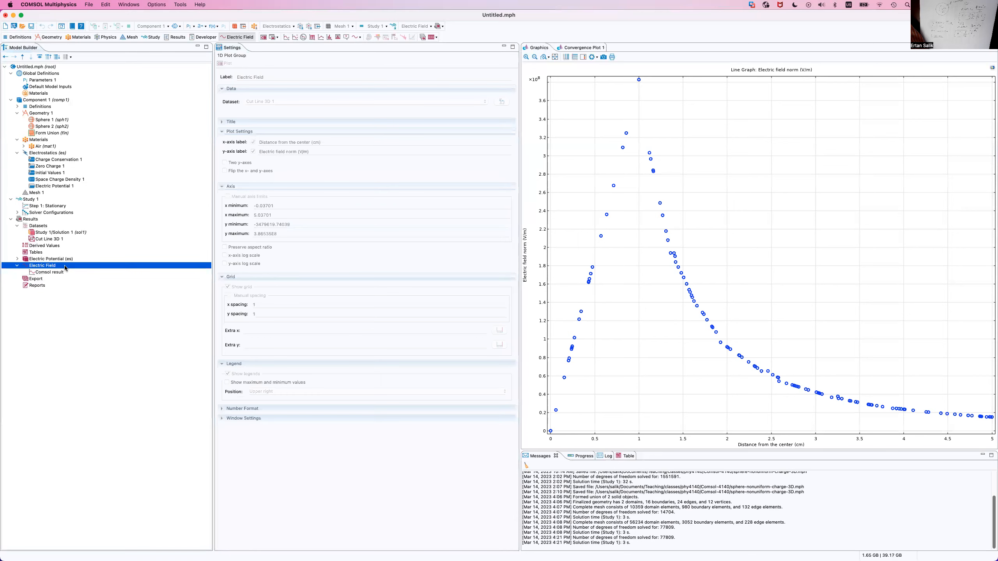
right_click(62, 266)
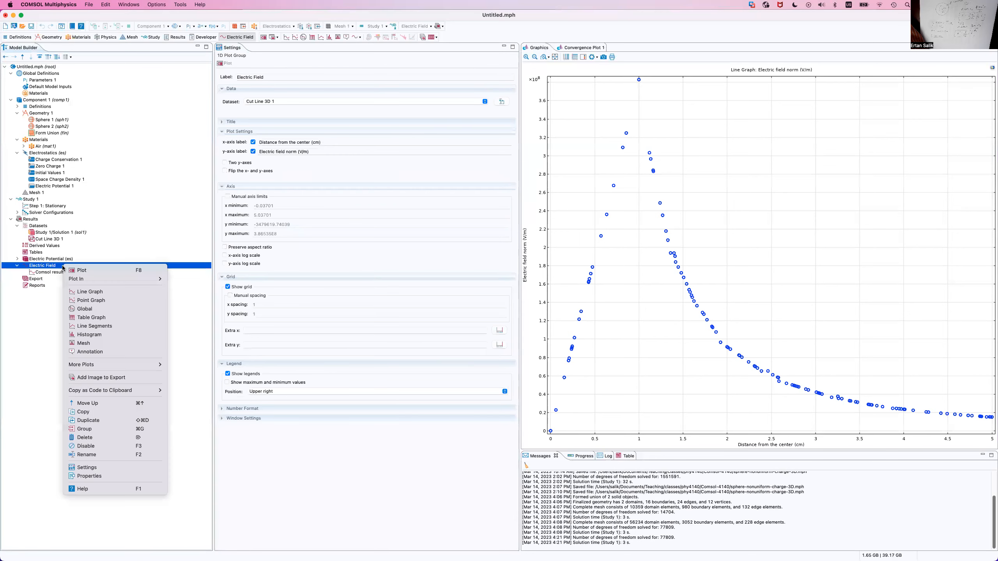
left_click(90, 291)
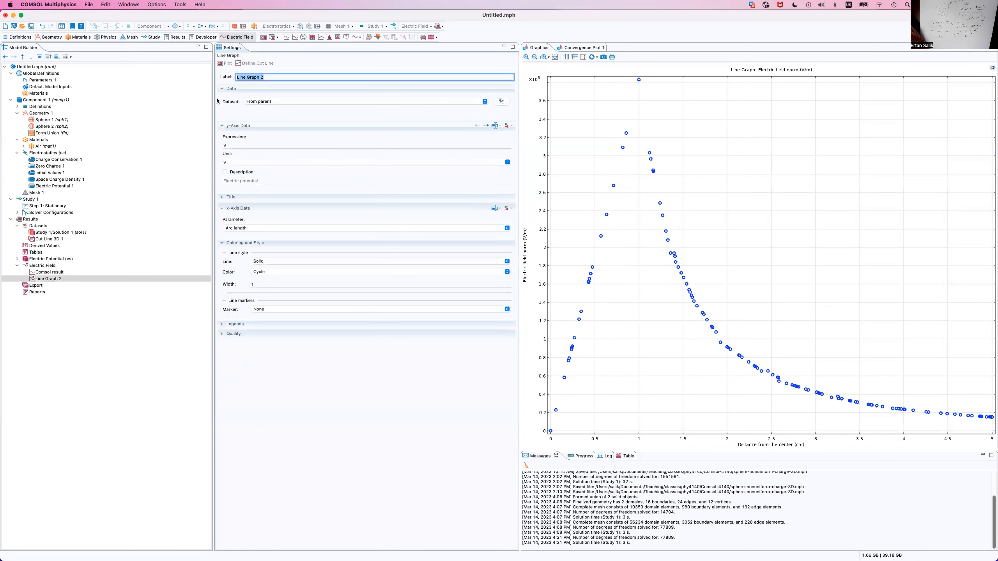
left_click(271, 77)
left_click_drag(270, 77, 232, 81)
type("Analytical inside")
Set the Analytical inside graph's y-axis expression to rho*x*0.01/3/eps0 and its x-axis parameter to the expression x
left_click(75, 271)
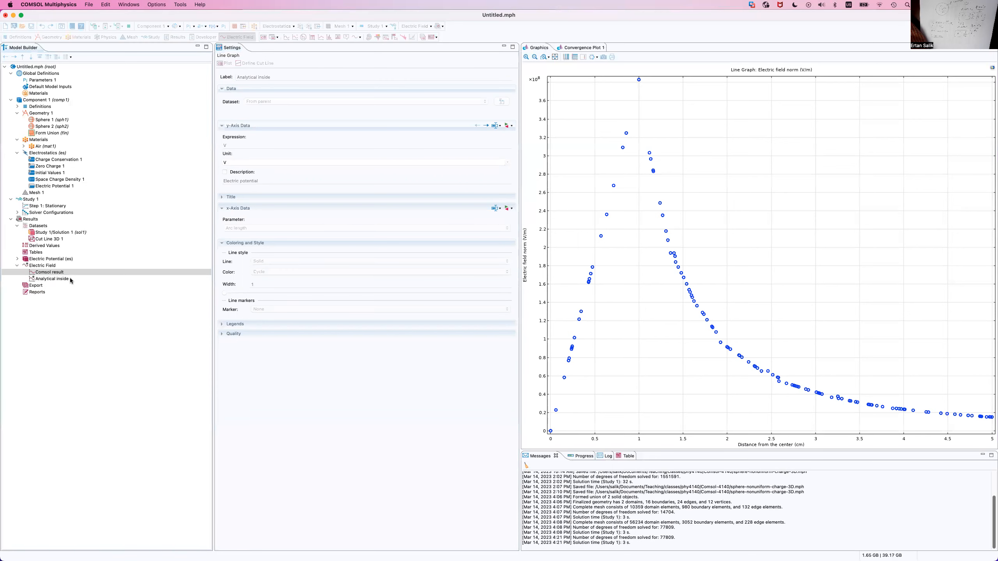
left_click(70, 278)
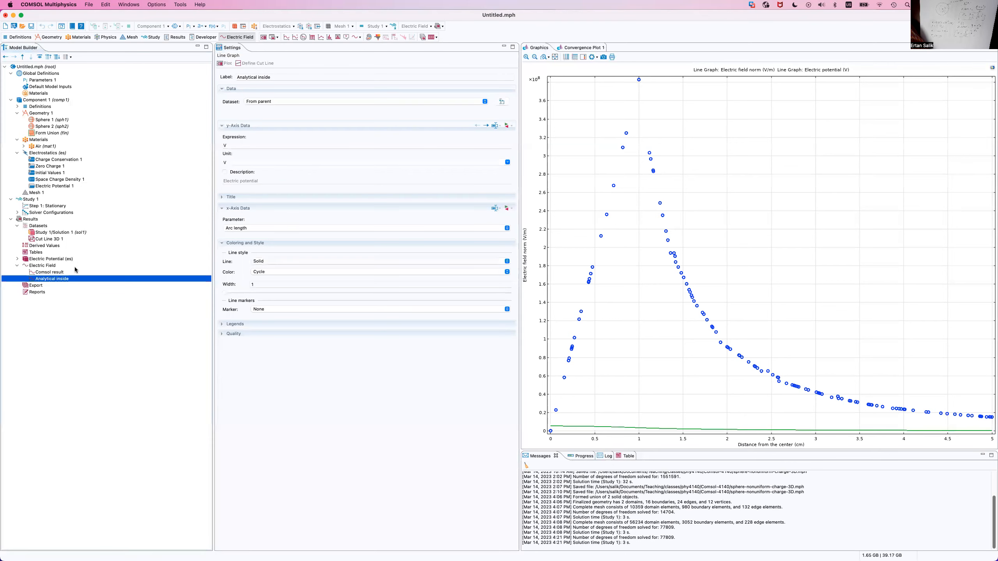
left_click(264, 144)
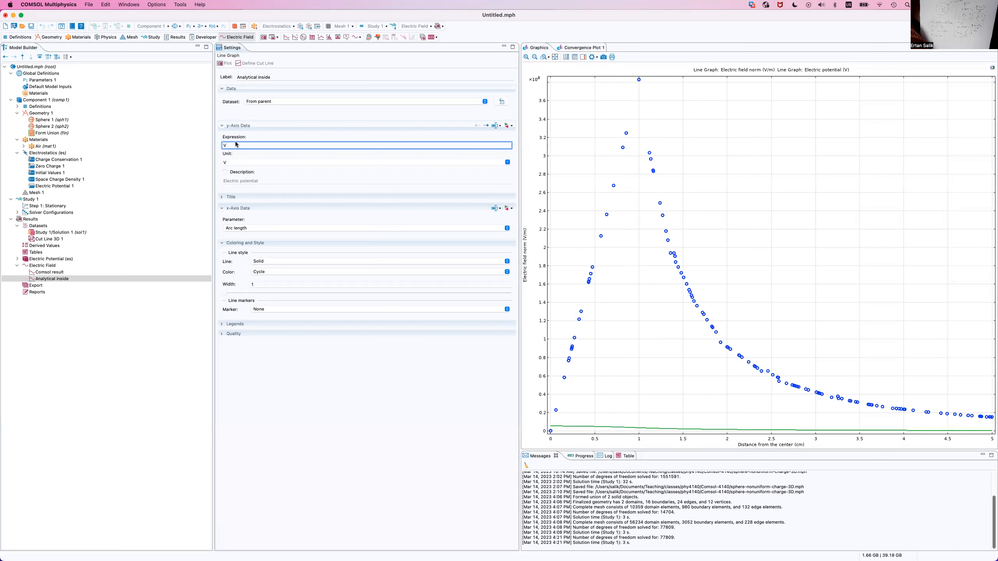
left_click_drag(234, 145, 222, 146)
type("rho*x*0.01/3/eps0")
left_click(245, 231)
left_click(244, 244)
left_click(230, 244)
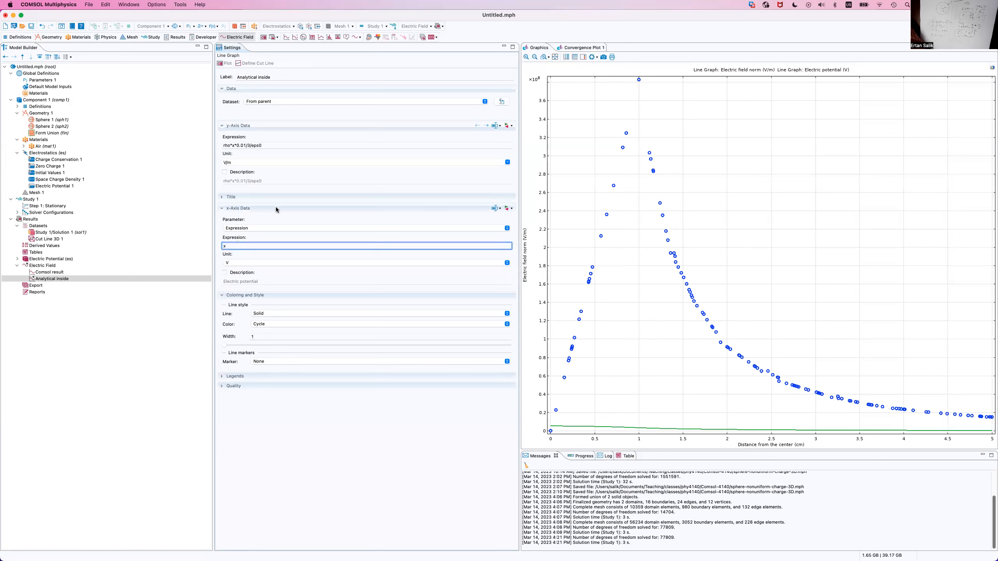
Check the Cut Line 3D 1 dataset, change the Analytical inside y-axis expression to rho*x/3/eps0, and plot it
left_click(51, 239)
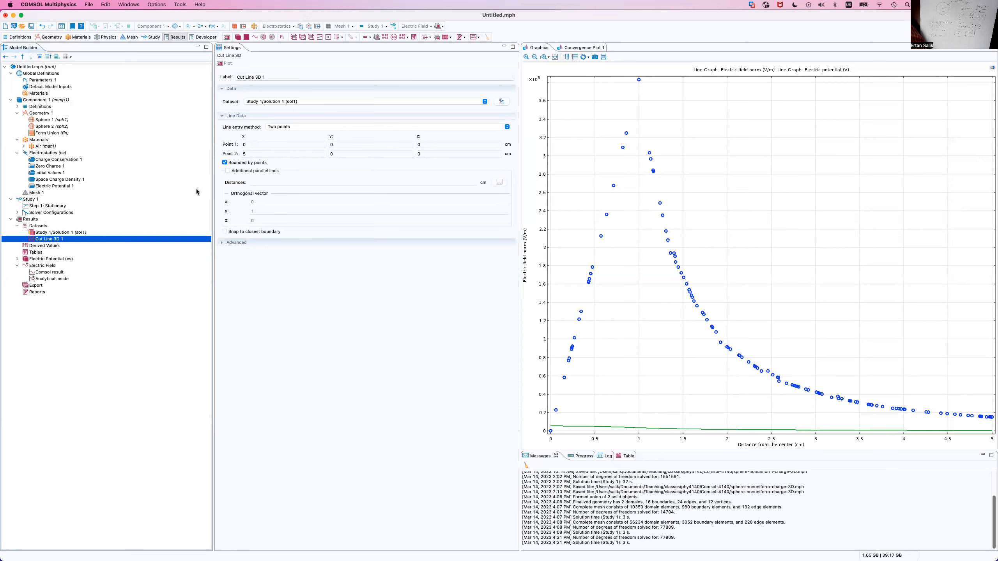
left_click(51, 279)
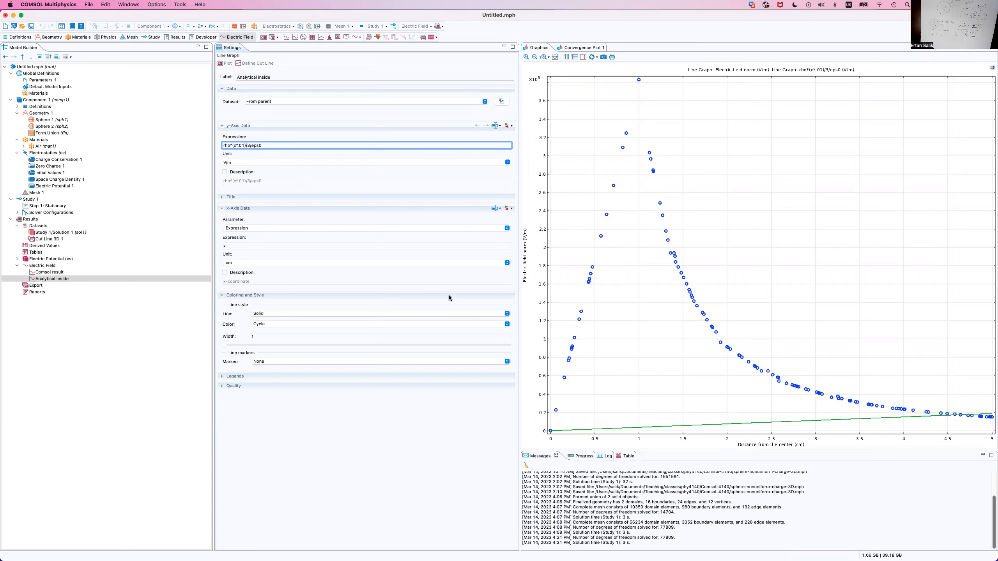
key("BackSpace")
key("BackSpace")
key("BackSpace")
key("BackSpace")
key("BackSpace")
key("BackSpace")
key("BackSpace")
type("x")
left_click(225, 64)
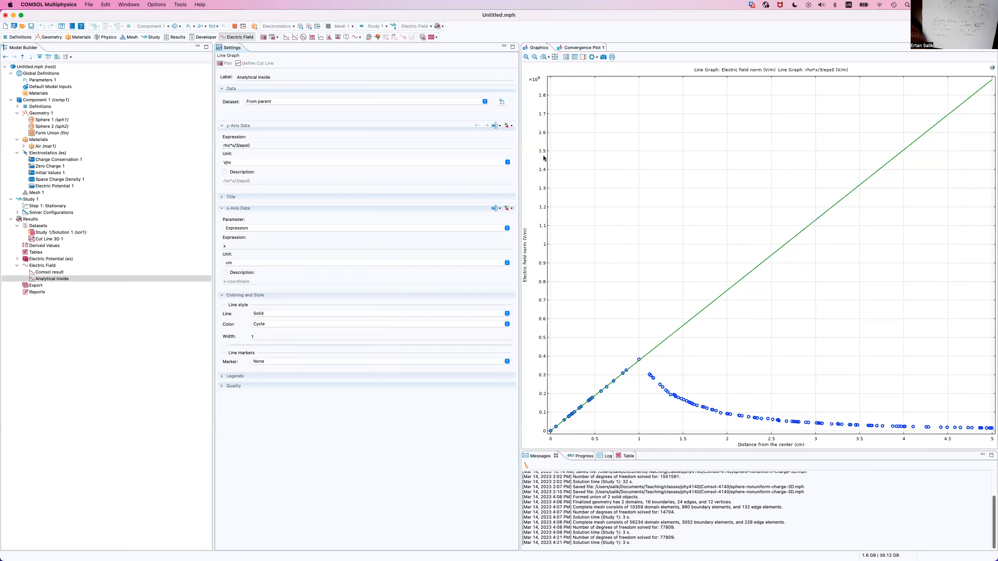
Enable manual axis limits for the Electric Field plot group, set the y maximum to 0.4E9, and replot
left_click(65, 266)
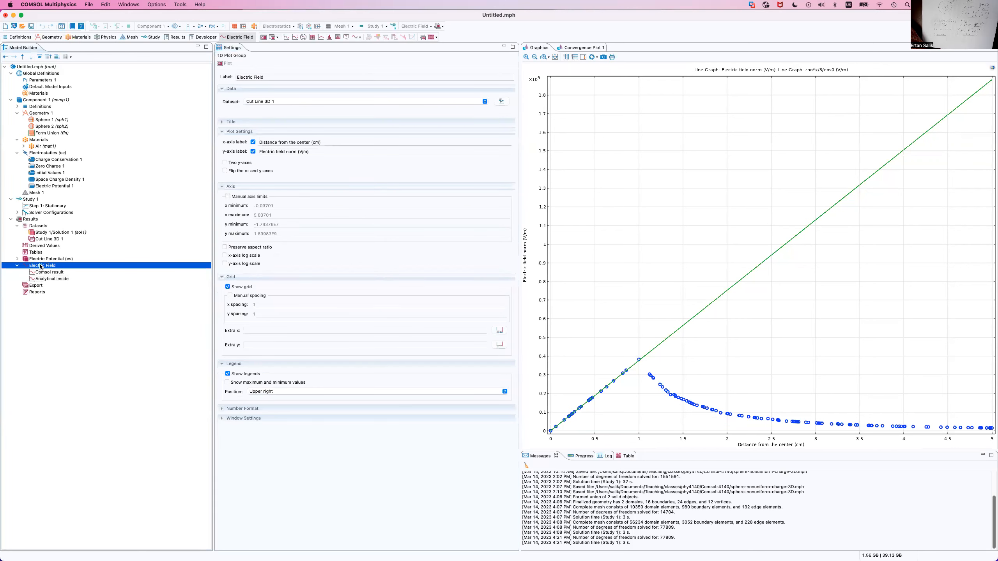
left_click(232, 197)
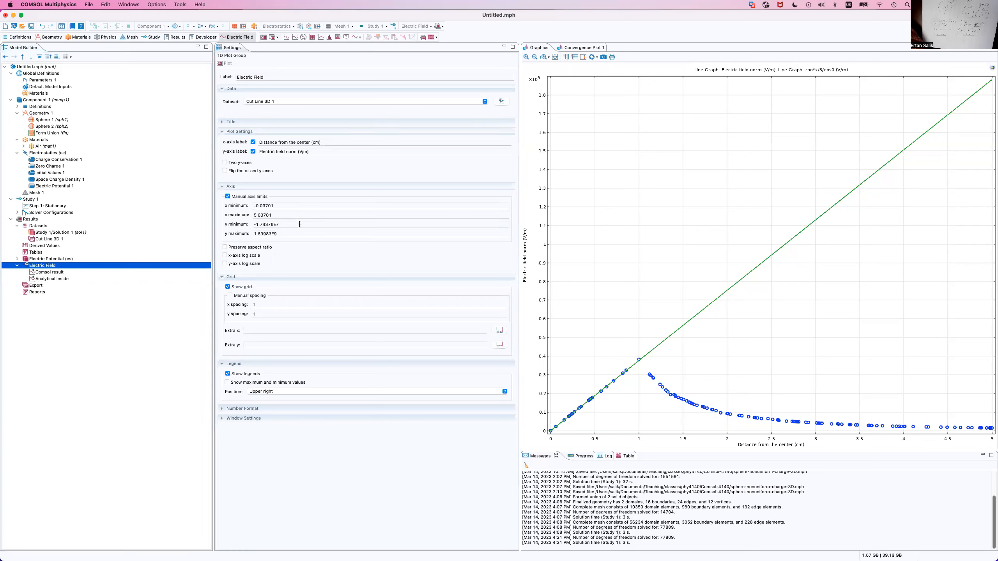
left_click_drag(288, 233, 245, 231)
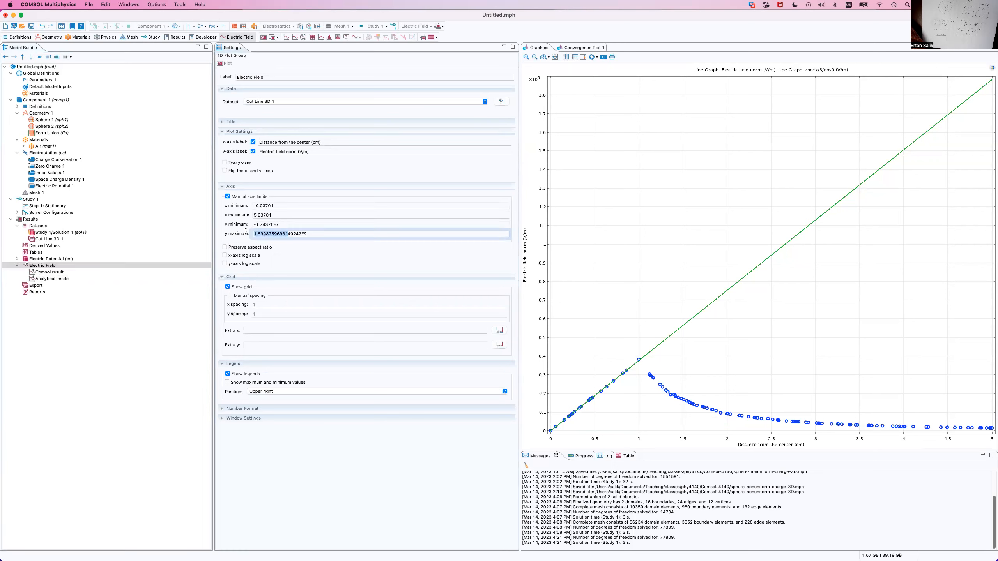
double_click(321, 232)
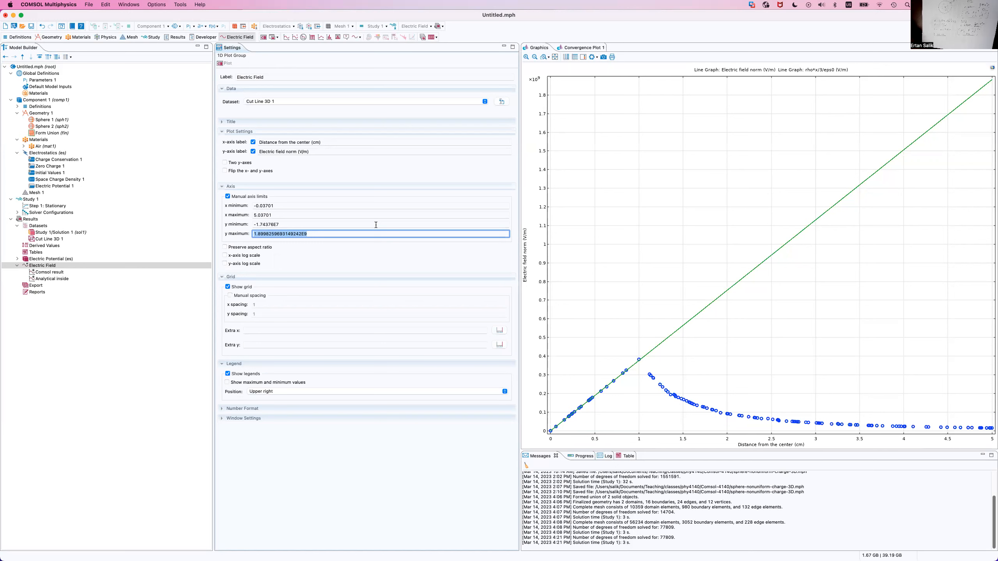
type("0")
left_click(230, 63)
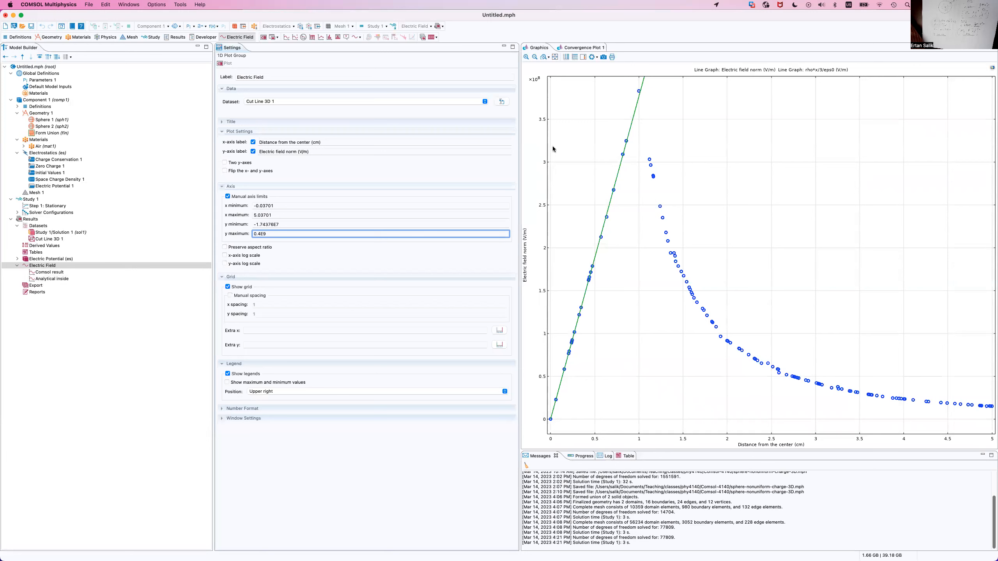
Add a third line graph to the Electric Field plot group and label it "Analytical outside"
left_click(61, 267)
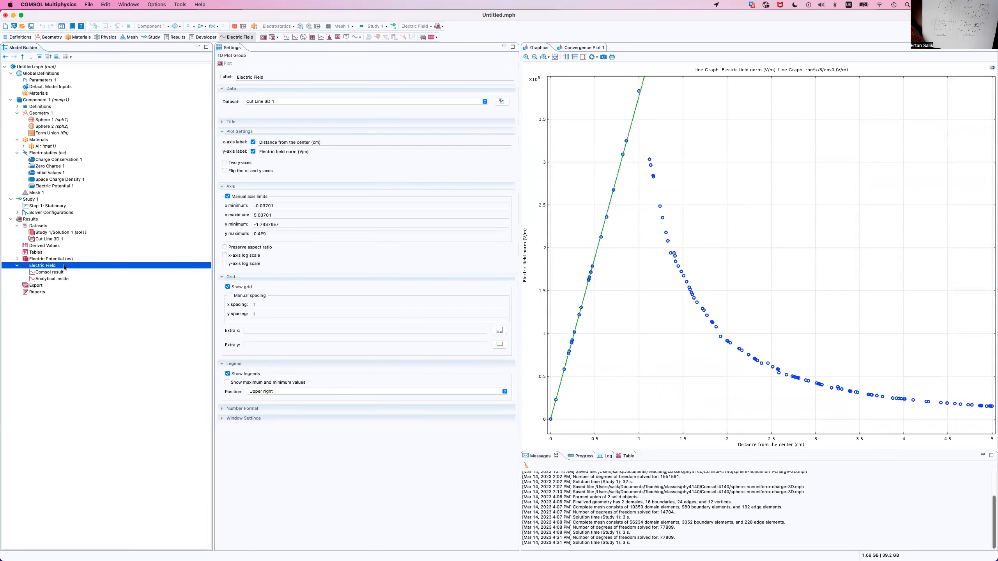
right_click(64, 267)
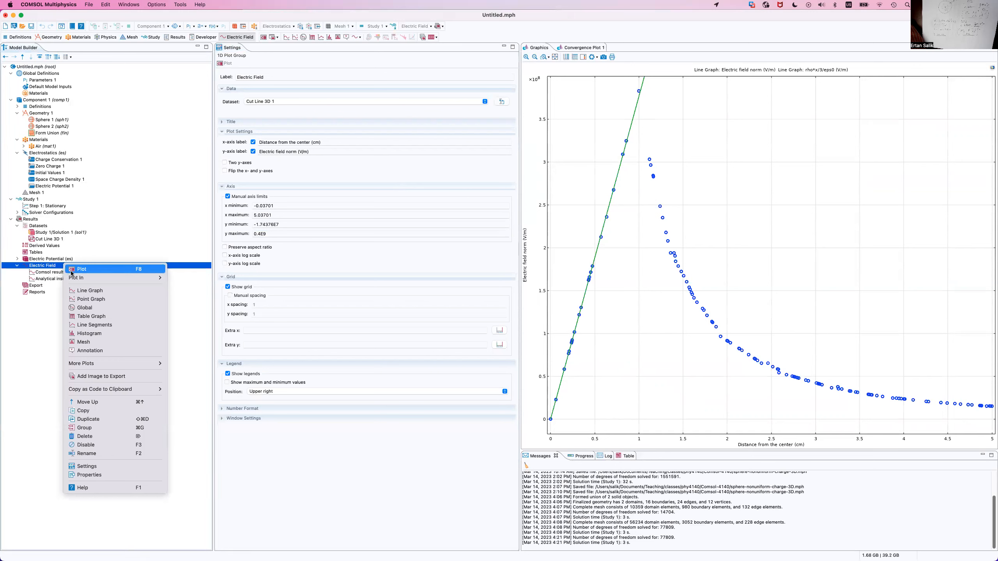
left_click(88, 290)
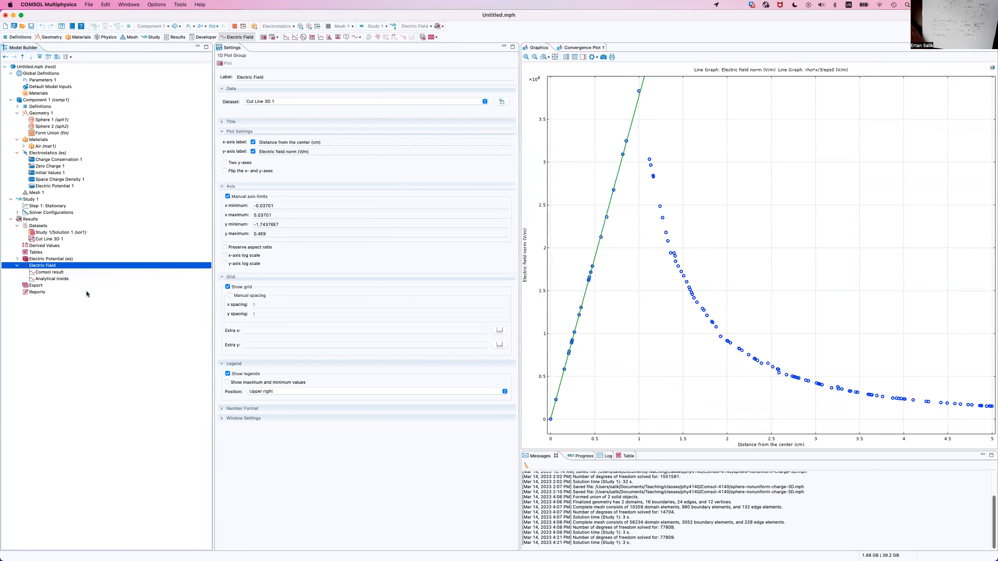
type("Analytical ")
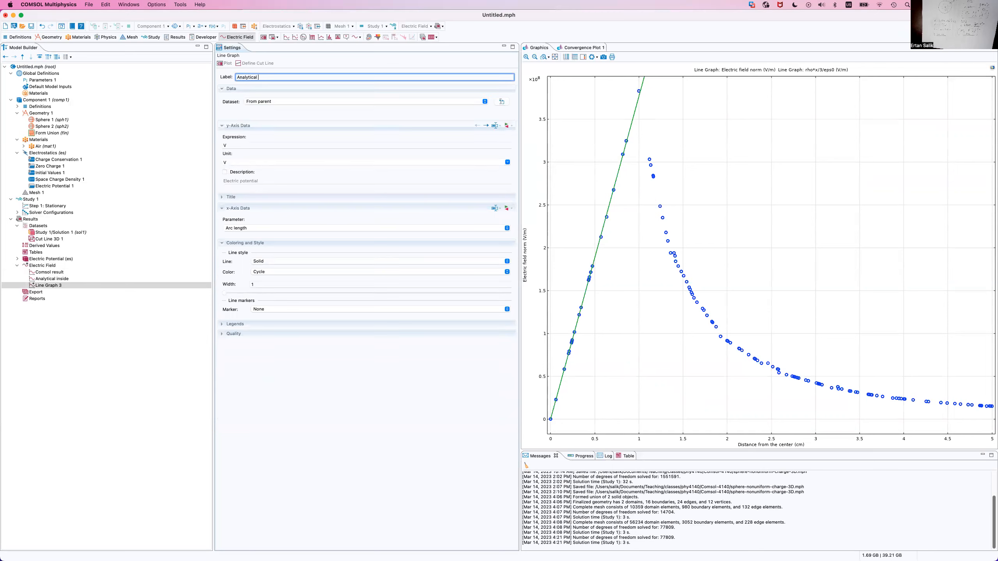
type("outside")
Set the Analytical outside graph's y-axis expression to rho*a^3/3/eps0/x^2 and plot it
left_click(250, 145)
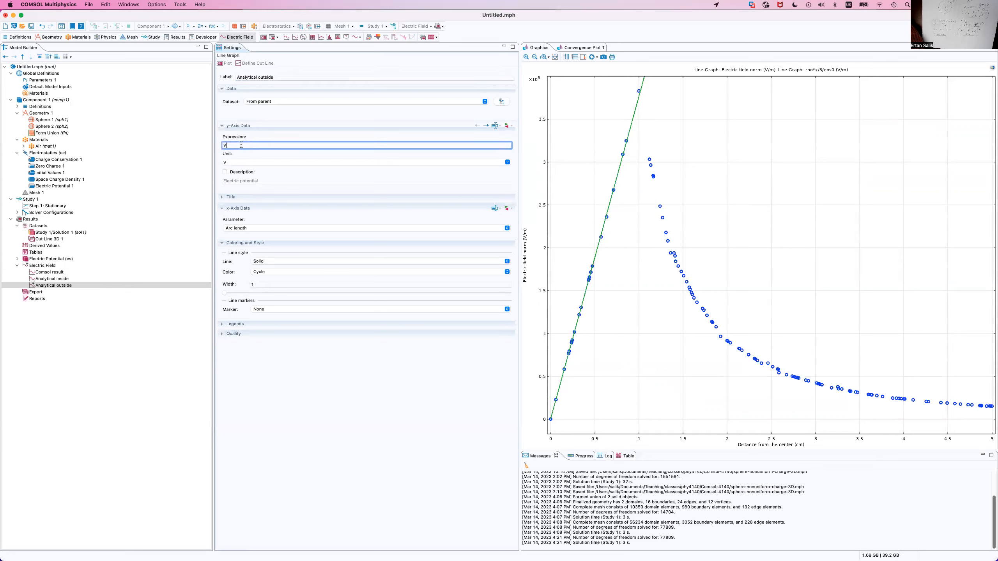
left_click_drag(253, 145, 218, 148)
type("rho*a^3/3/e")
type("ps0/x^2")
left_click(225, 64)
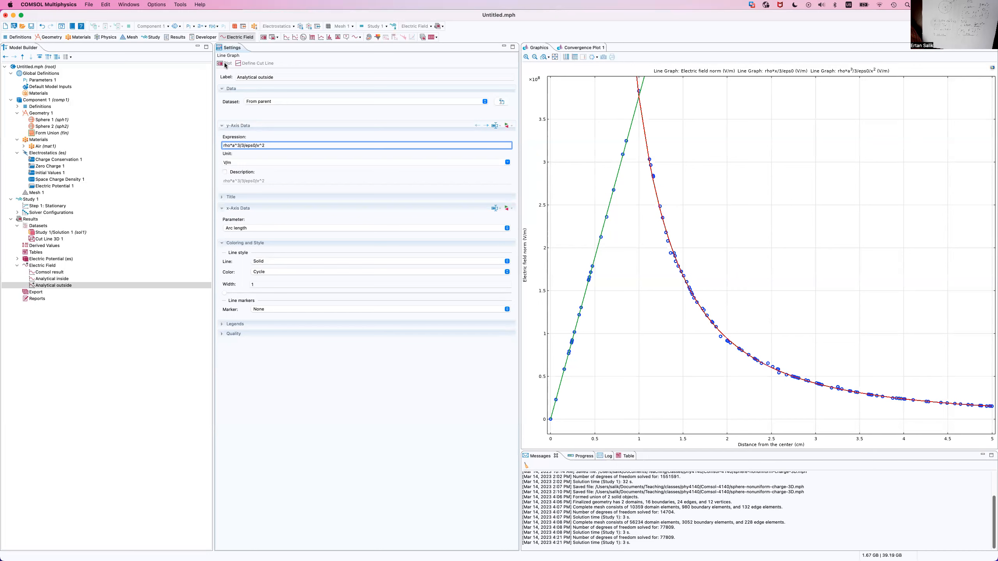